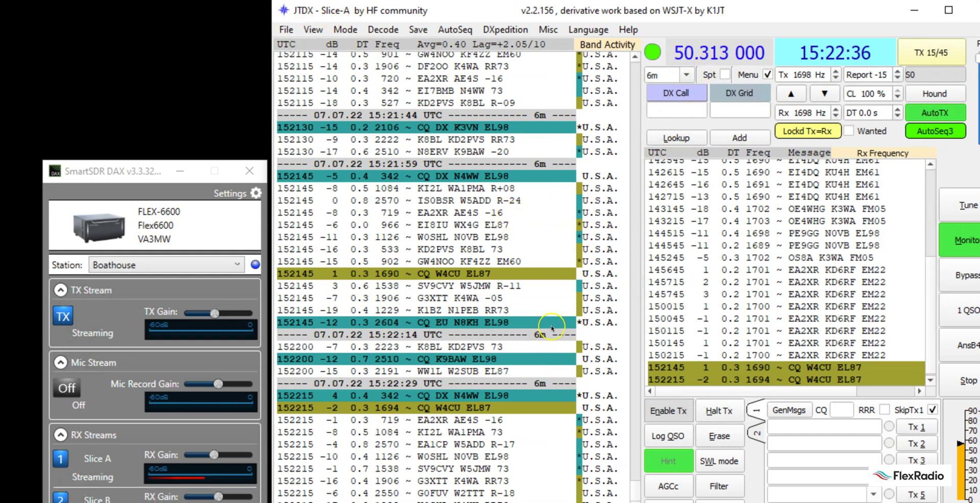
{"action": "left_click_drag", "start_coordinate": [547, 400], "coordinate": [555, 342]}
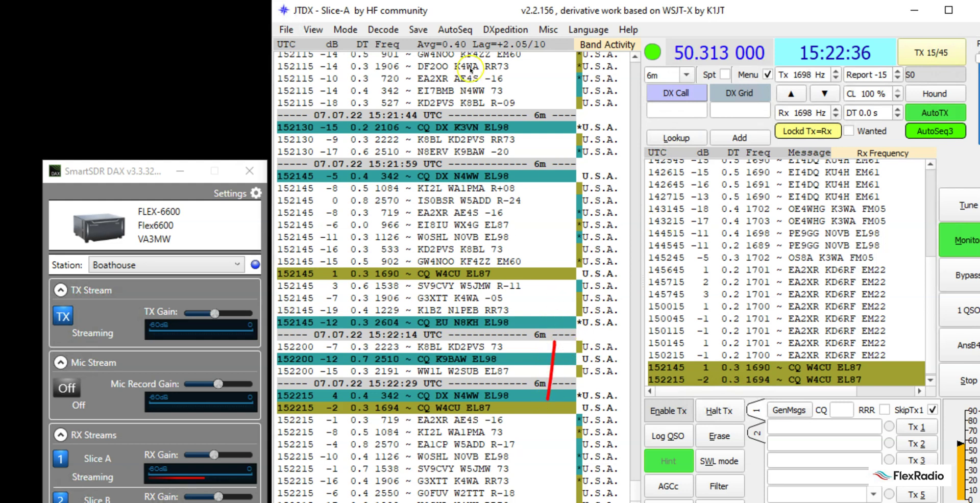
{"action": "left_click", "coordinate": [542, 6]}
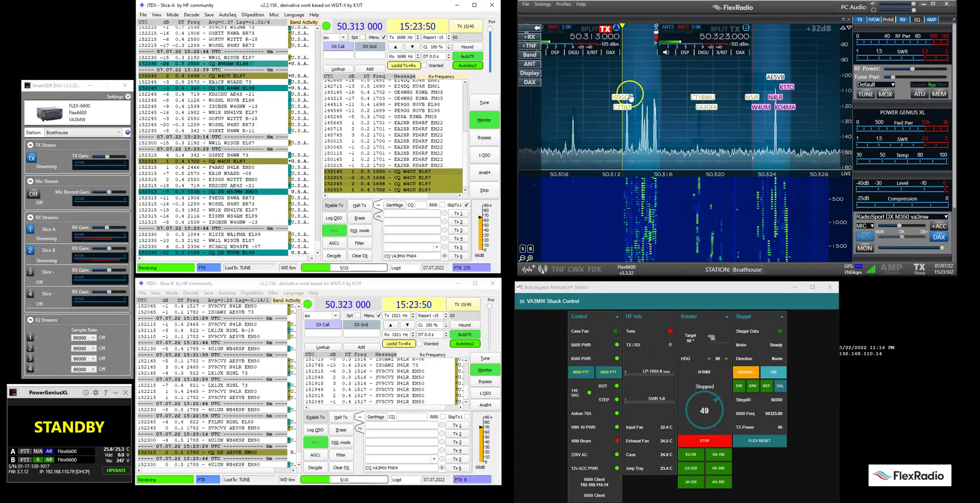
Show the DAX channel settings of slices A and B and compare them with the streams in SmartSDR DAX
{"action": "left_click", "coordinate": [610, 52]}
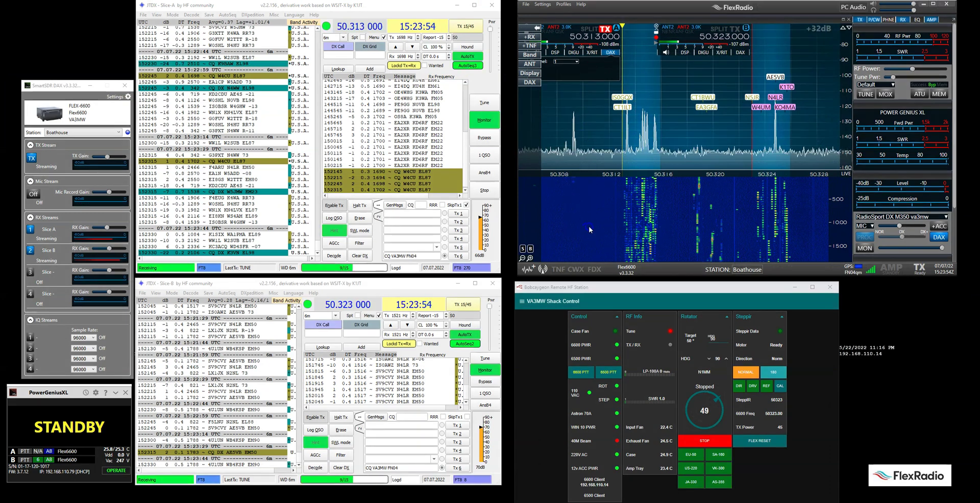
{"action": "left_click_drag", "start_coordinate": [589, 230], "coordinate": [627, 229]}
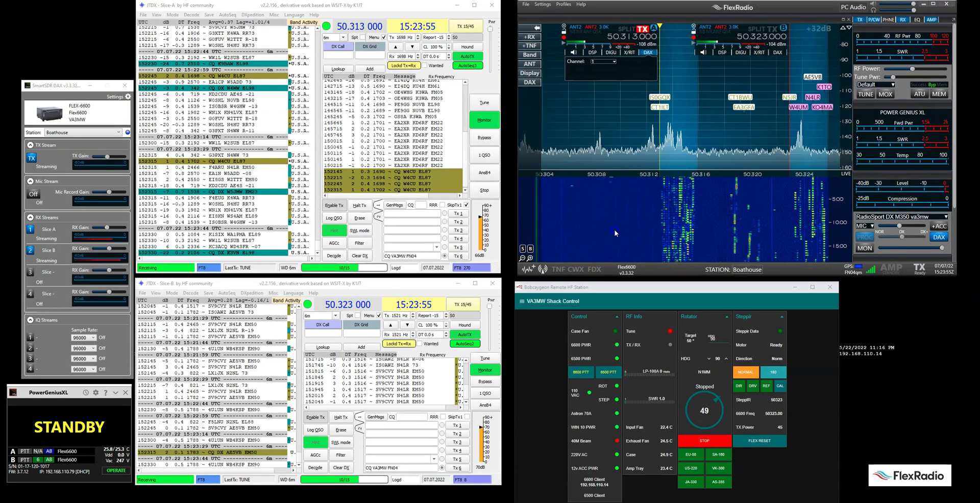
{"action": "left_click", "coordinate": [777, 52]}
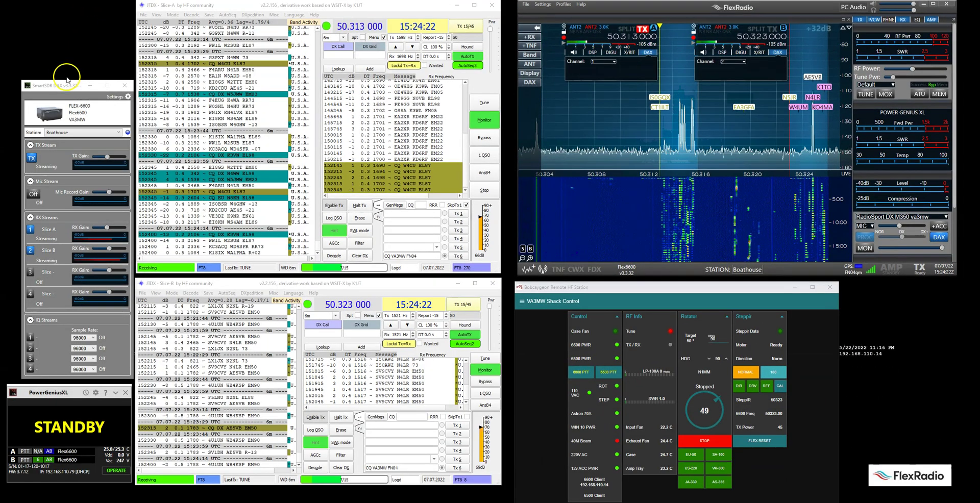
{"action": "left_click_drag", "start_coordinate": [61, 86], "coordinate": [648, 62]}
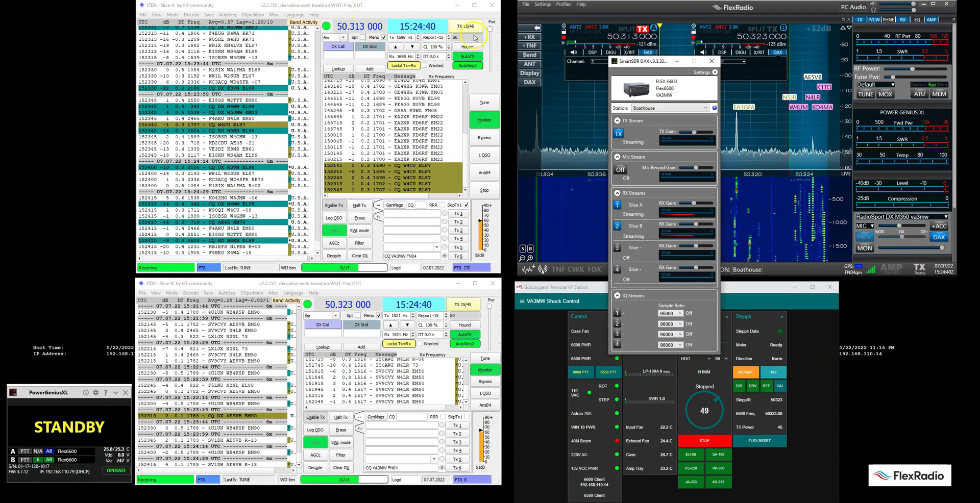
{"action": "left_click_drag", "start_coordinate": [614, 61], "coordinate": [28, 30]}
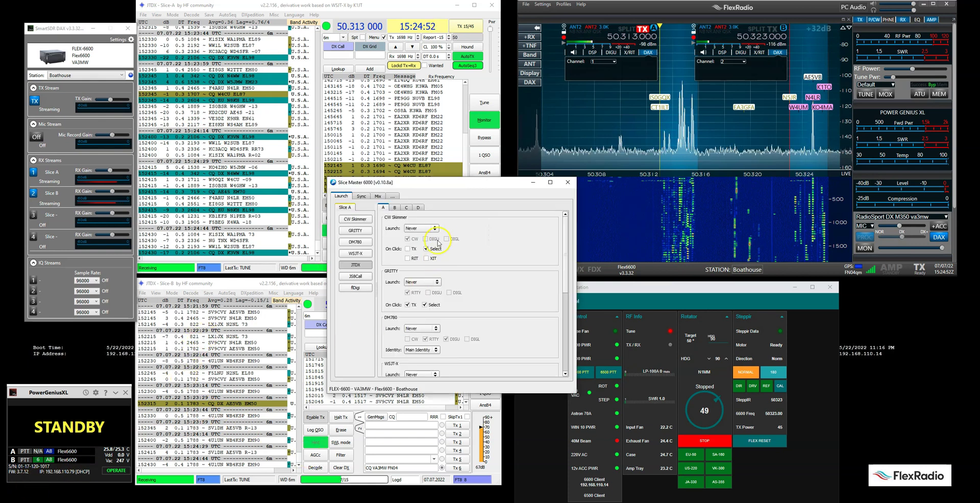
Review the JTDX launch settings of slices A and B in Slice Master and put its window away
{"action": "left_click_drag", "start_coordinate": [490, 177], "coordinate": [511, 166]}
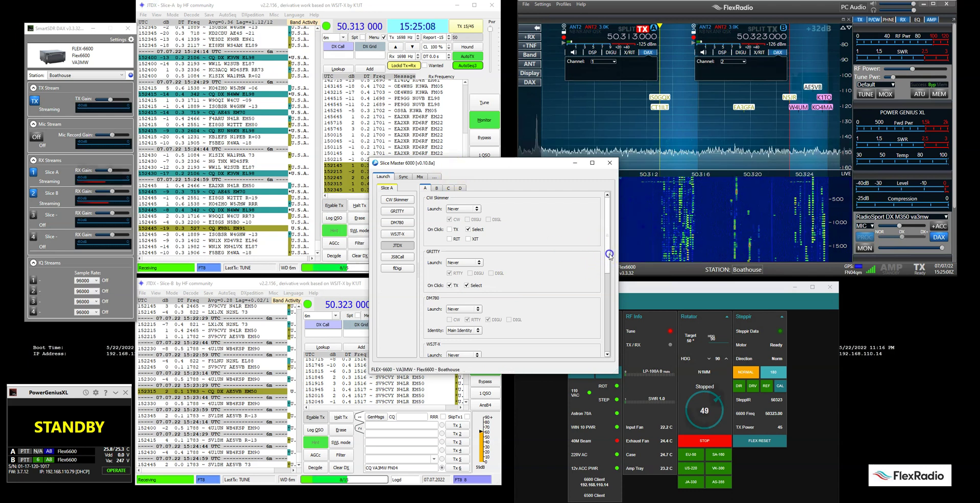
{"action": "left_click_drag", "start_coordinate": [607, 255], "coordinate": [608, 309]}
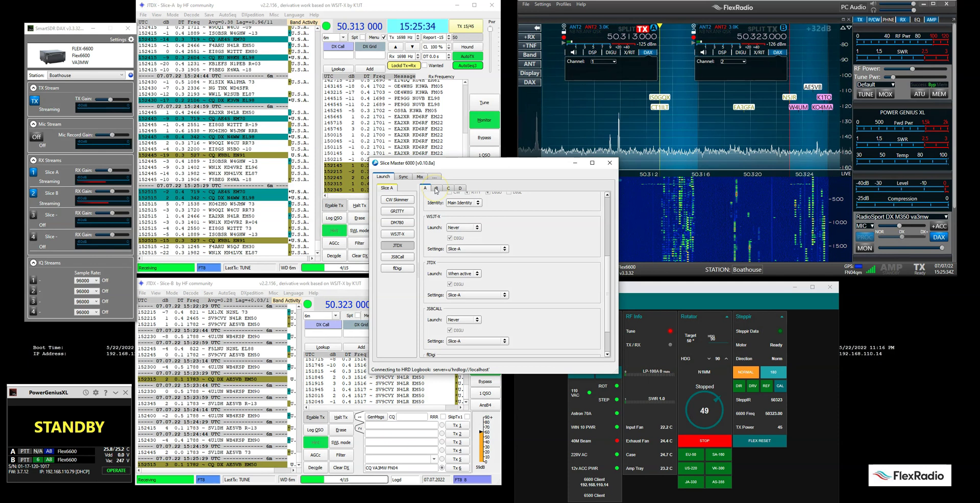
{"action": "left_click", "coordinate": [436, 189]}
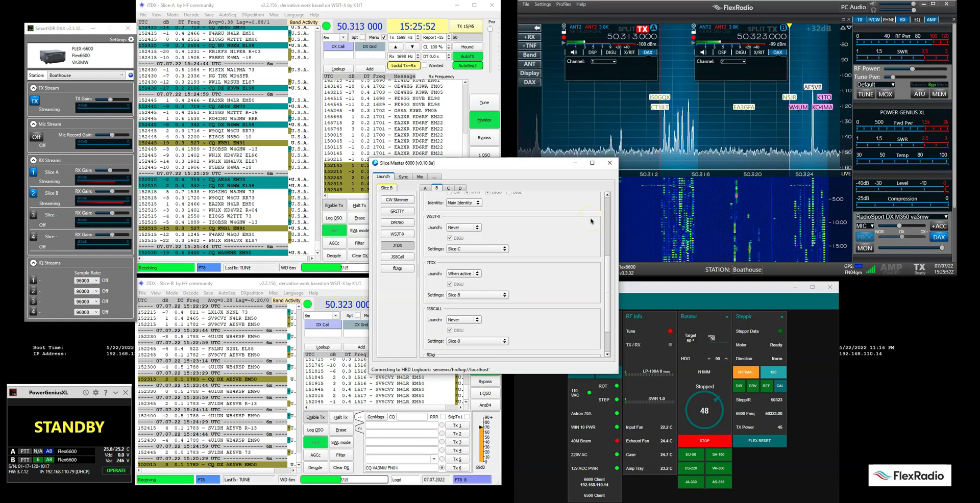
{"action": "left_click", "coordinate": [594, 229]}
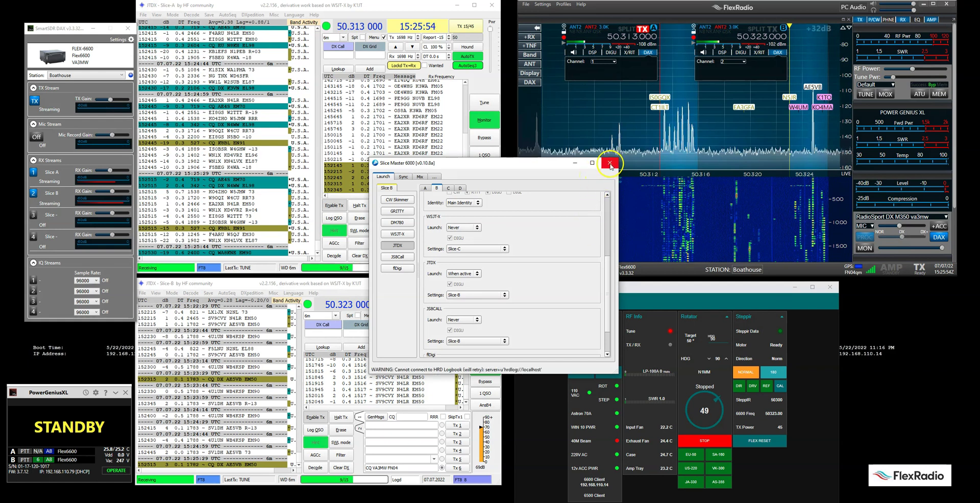
{"action": "left_click", "coordinate": [575, 163]}
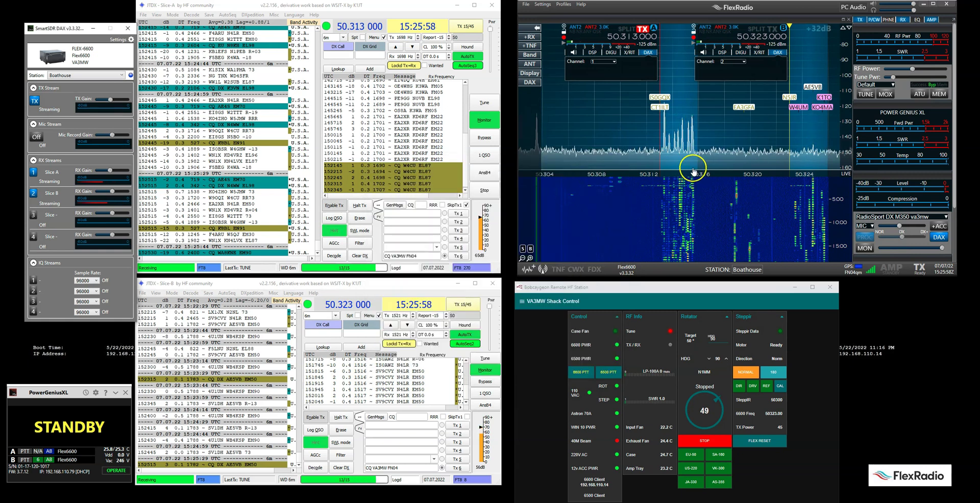
Collapse the DAX settings of slices A and B and hide both slice flags on the panadapter
{"action": "left_click_drag", "start_coordinate": [641, 211], "coordinate": [621, 211]}
{"action": "left_click", "coordinate": [628, 52]}
{"action": "left_click", "coordinate": [757, 53]}
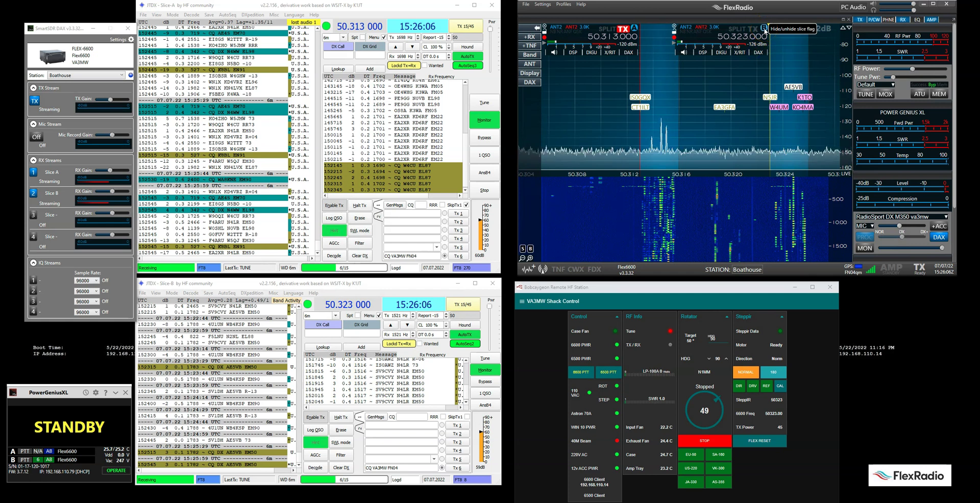
{"action": "left_click", "coordinate": [763, 29]}
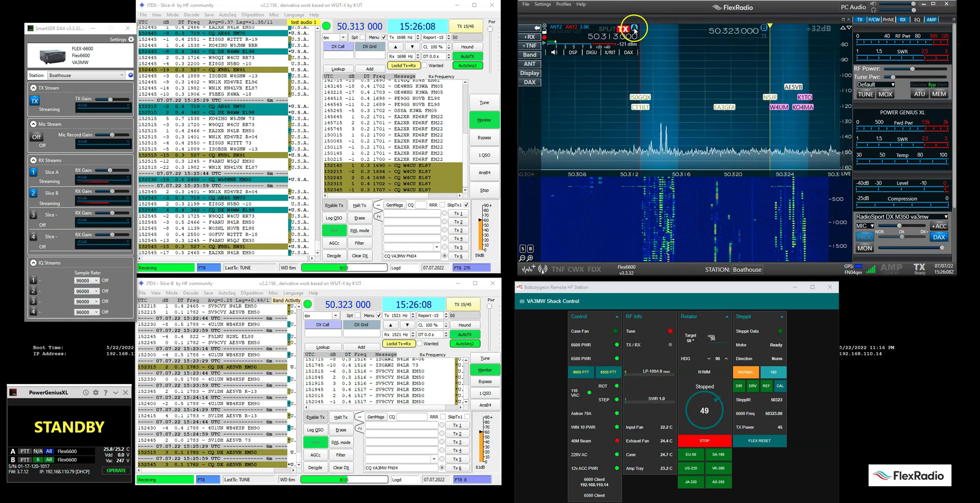
{"action": "left_click", "coordinate": [634, 32]}
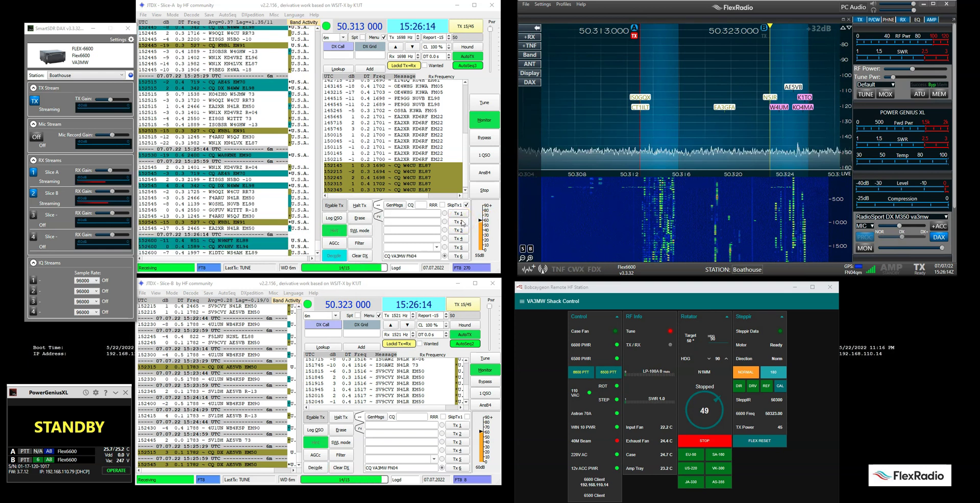
Examine the details of a callsign spot beside slice B on the panadapter and look over the Slice-A decodes
{"action": "left_click", "coordinate": [542, 246]}
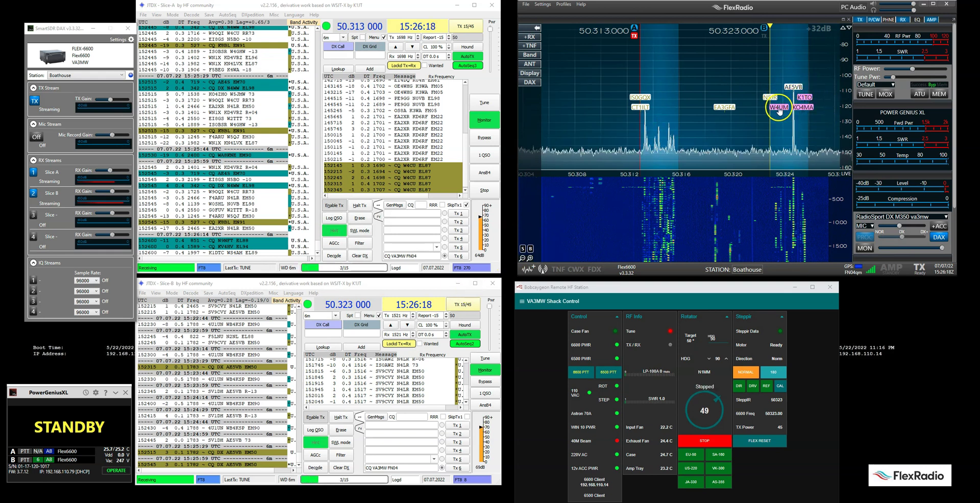
{"action": "mouse_move", "coordinate": [779, 109]}
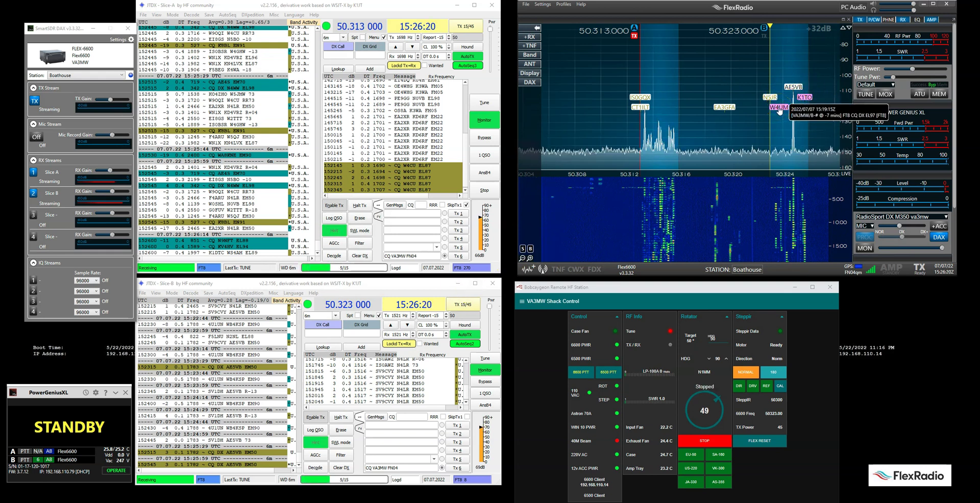
{"action": "left_click", "coordinate": [779, 107]}
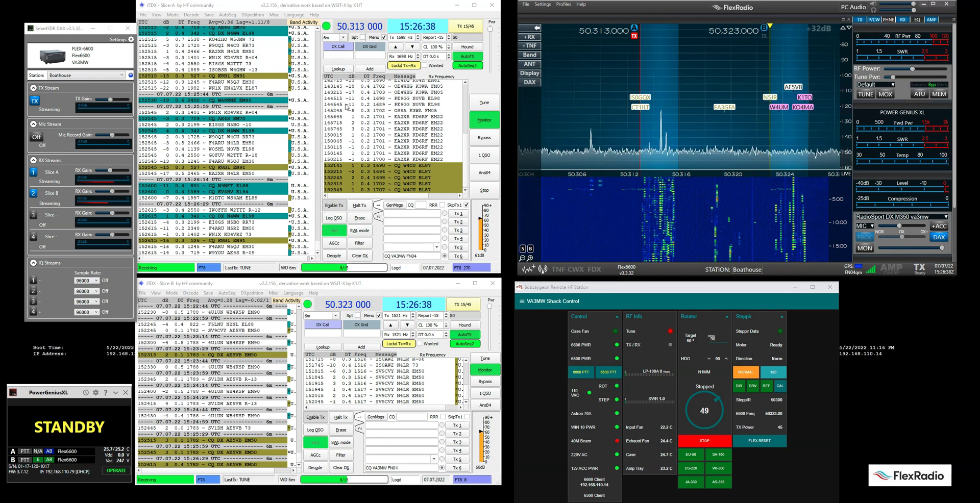
{"action": "left_click", "coordinate": [356, 144]}
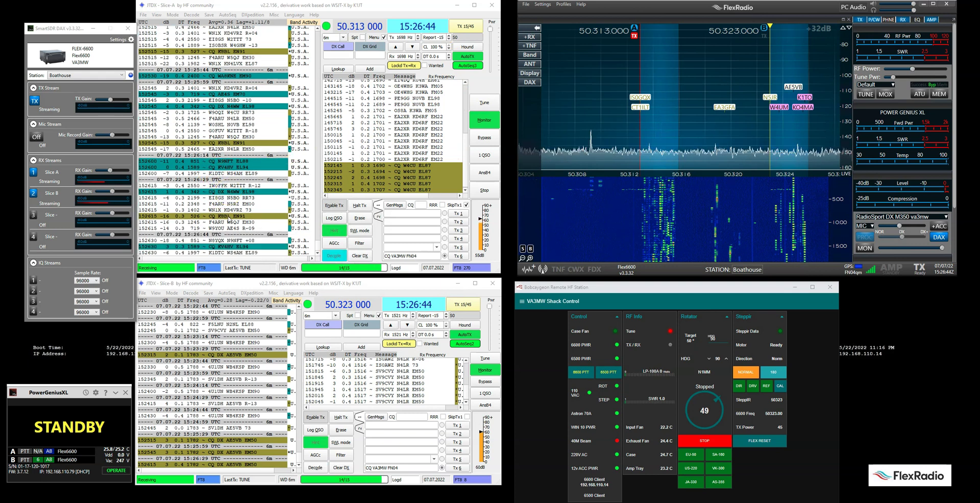
{"action": "left_click", "coordinate": [243, 194]}
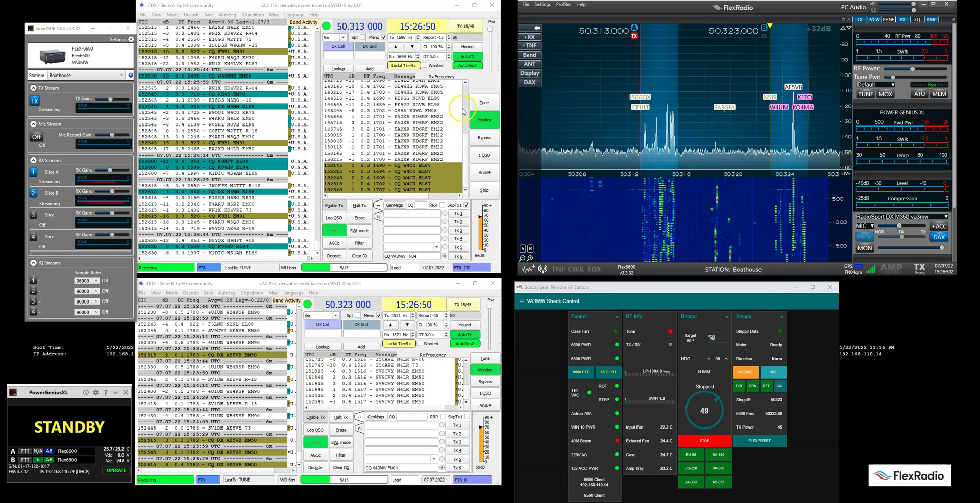
Key and stop a Tune transmission in JTDX Slice-A, followed by one in JTDX Slice-B
{"action": "left_click", "coordinate": [484, 103]}
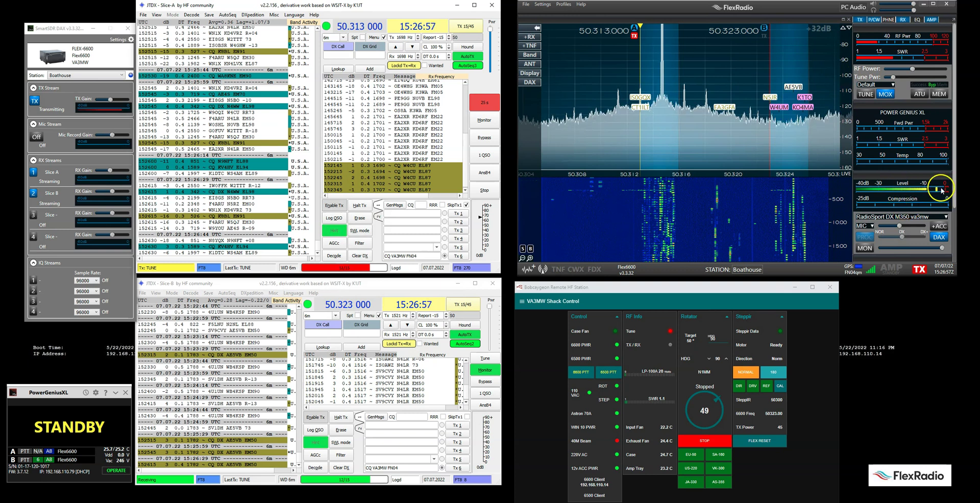
{"action": "left_click", "coordinate": [483, 100]}
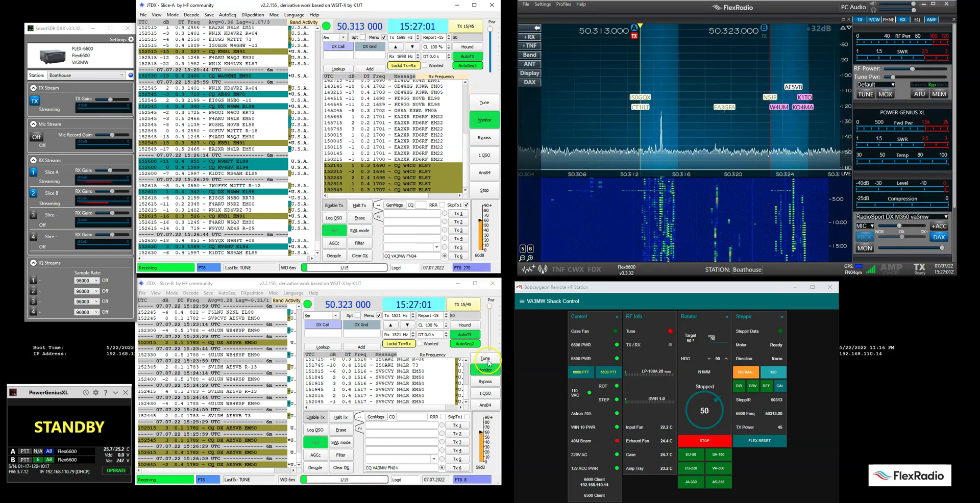
{"action": "left_click", "coordinate": [487, 359]}
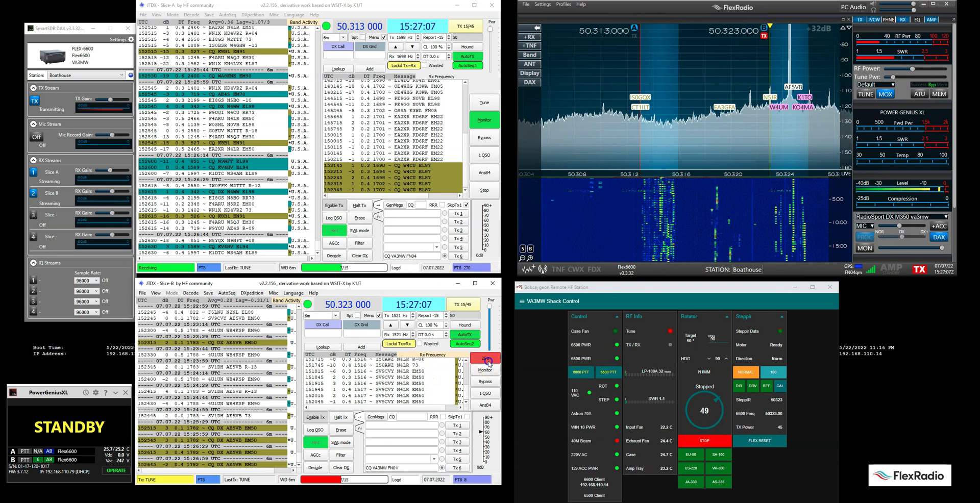
{"action": "left_click", "coordinate": [488, 360]}
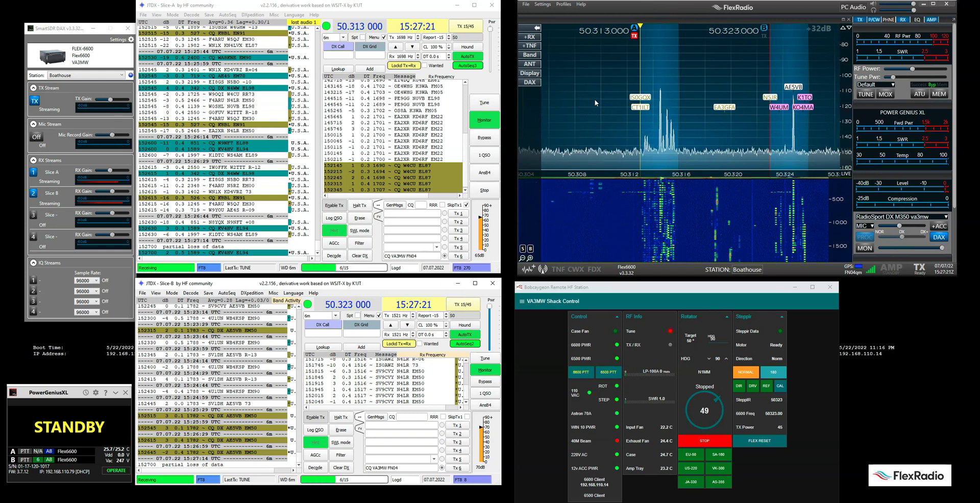
Add a third receive slice to the panadapter and tune it to 50.317 MHz
{"action": "left_click", "coordinate": [525, 37]}
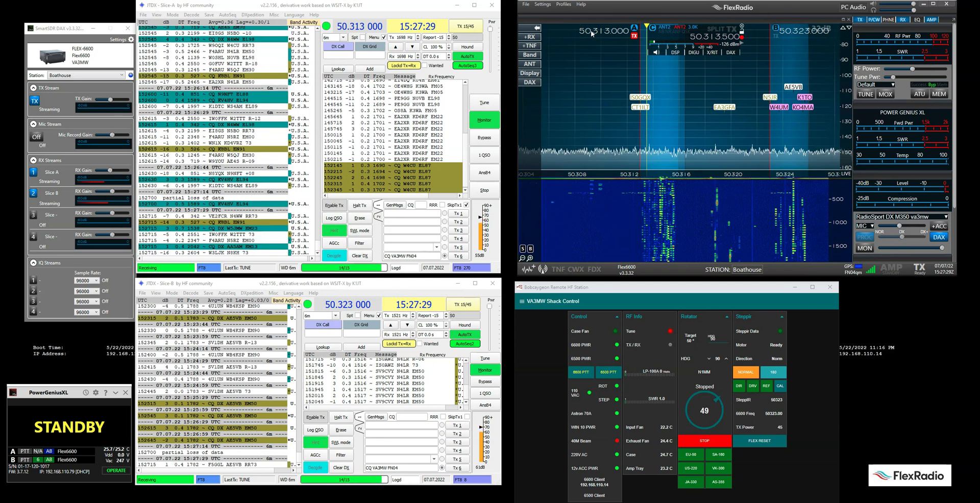
{"action": "left_click", "coordinate": [679, 37]}
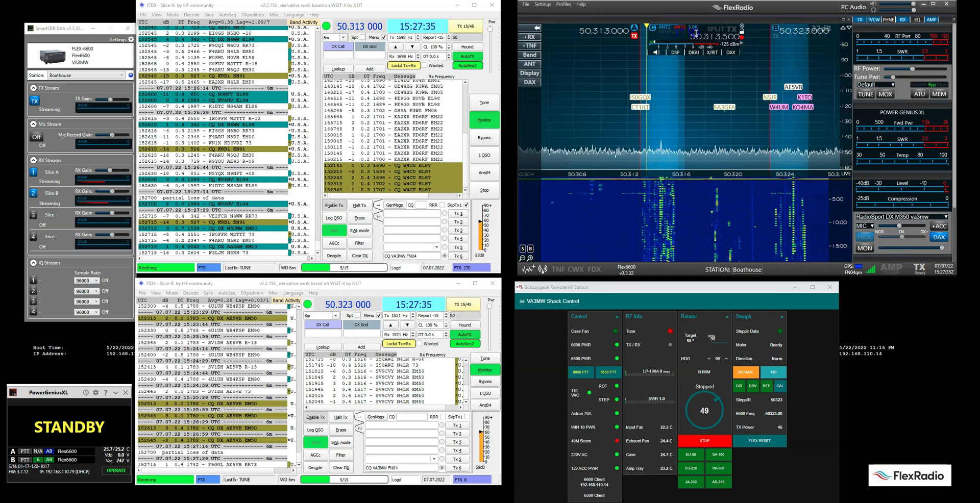
{"action": "left_click_drag", "start_coordinate": [647, 93], "coordinate": [720, 93]}
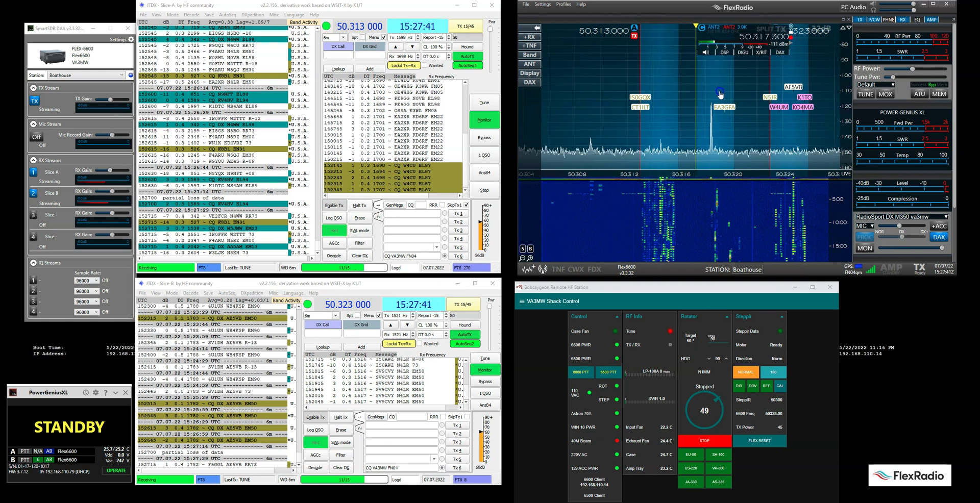
{"action": "left_click_drag", "start_coordinate": [719, 94], "coordinate": [717, 94]}
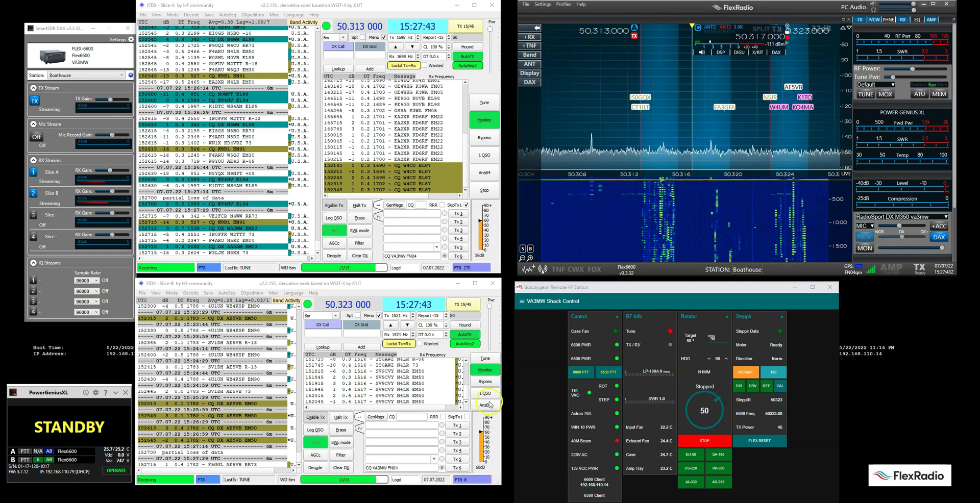
Enable JTDX launching for slice C in Slice Master with the launch option "When active"
{"action": "mouse_move", "coordinate": [496, 495]}
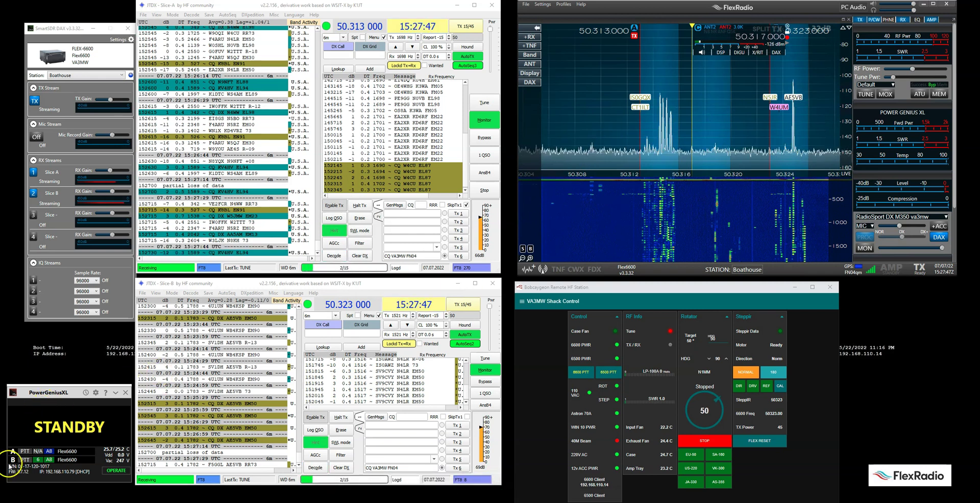
{"action": "left_click", "coordinate": [245, 436]}
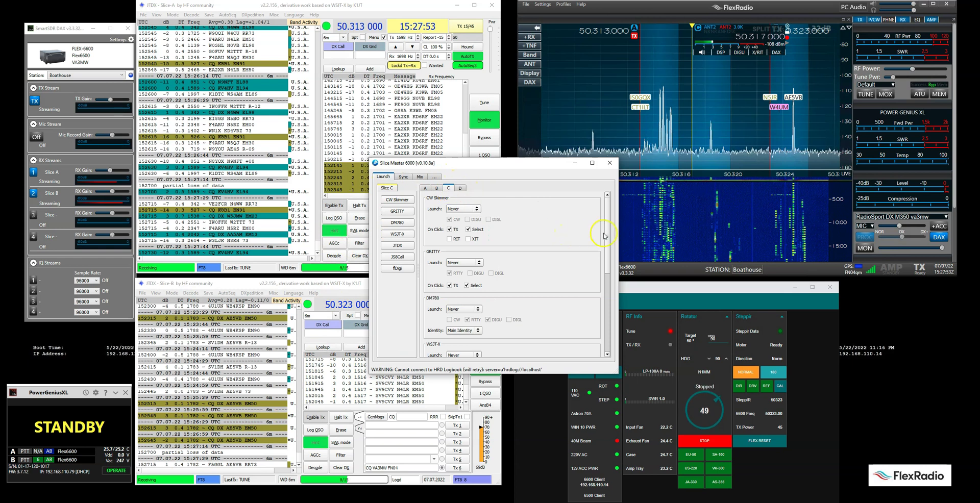
{"action": "left_click_drag", "start_coordinate": [606, 235], "coordinate": [607, 325]}
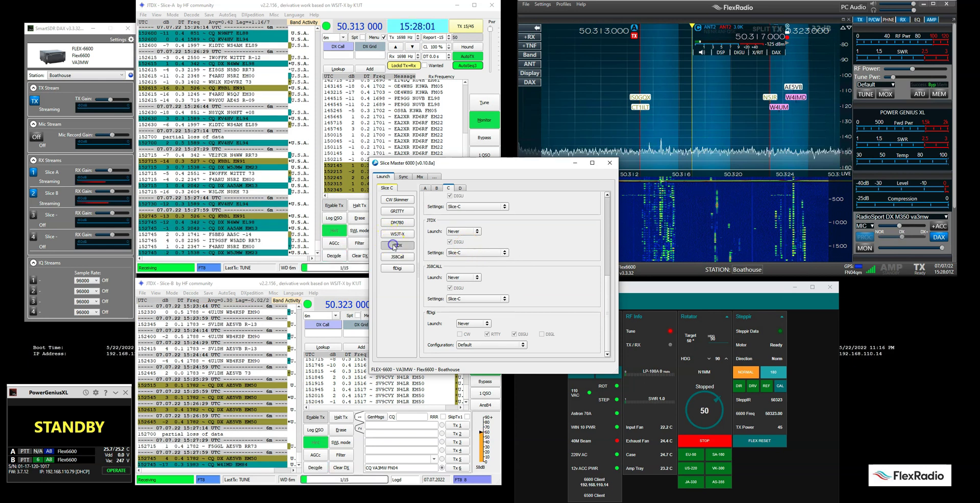
{"action": "left_click", "coordinate": [394, 246]}
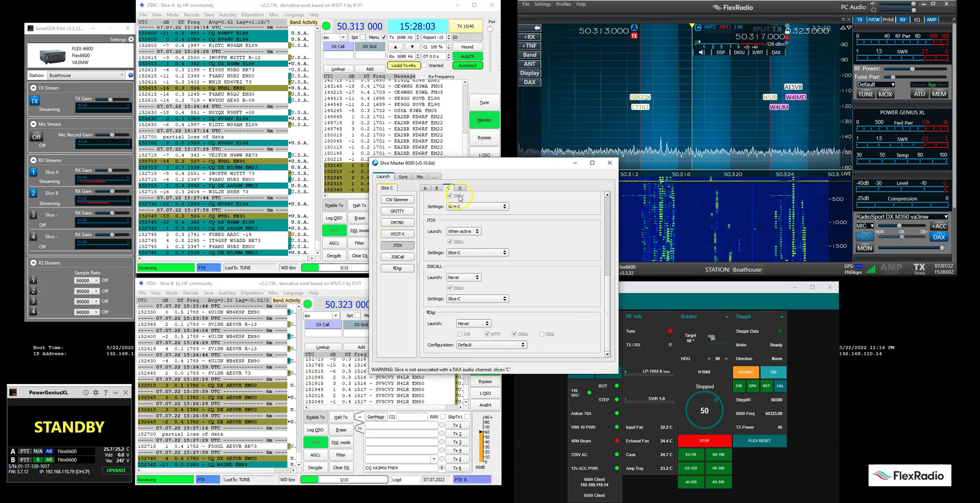
{"action": "left_click", "coordinate": [576, 162]}
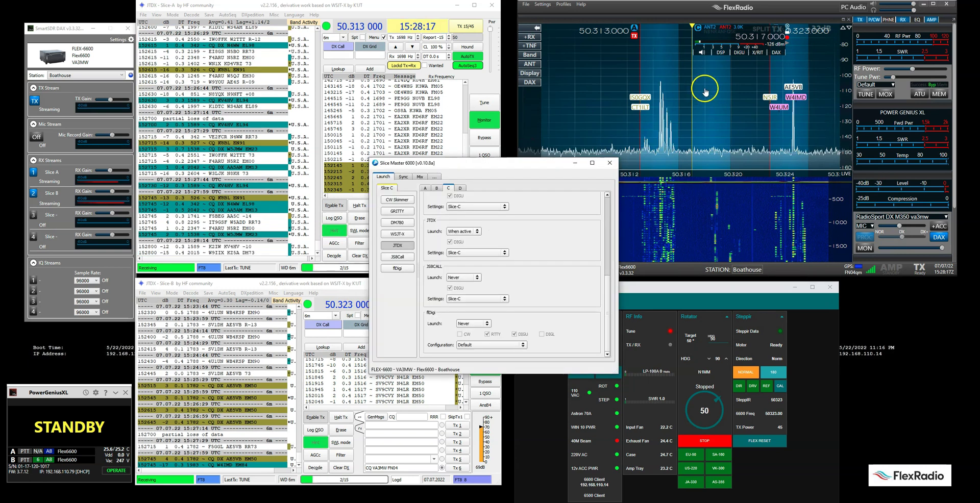
Assign slice C to DAX channel 3 and turn on the matching RX stream in SmartSDR DAX
{"action": "left_click", "coordinate": [778, 52]}
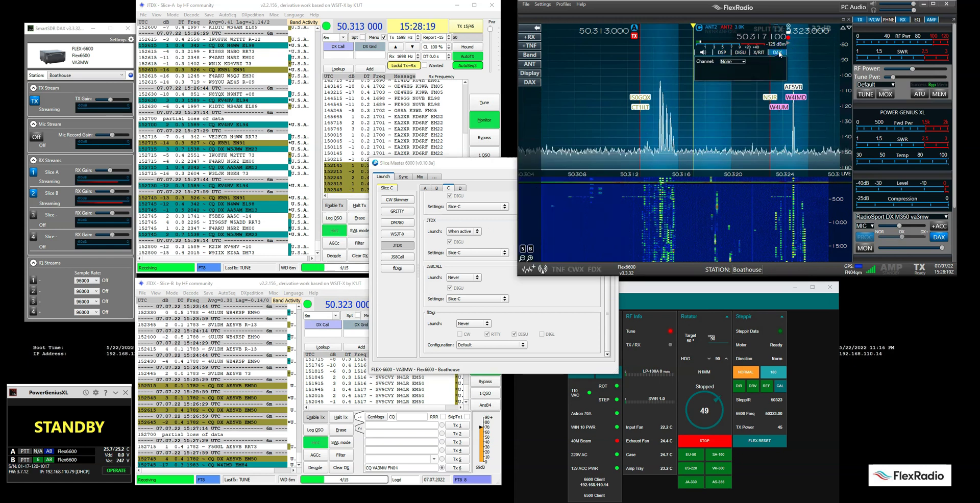
{"action": "left_click", "coordinate": [728, 61]}
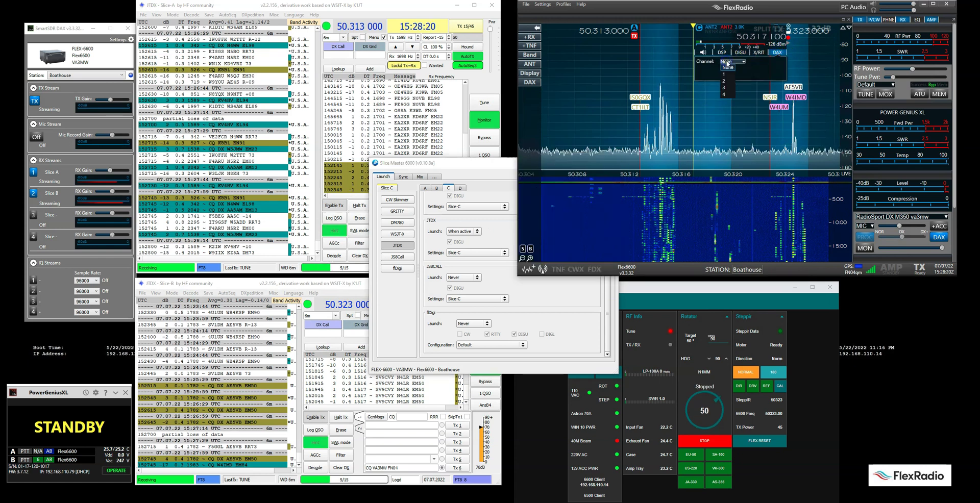
{"action": "left_click", "coordinate": [727, 88]}
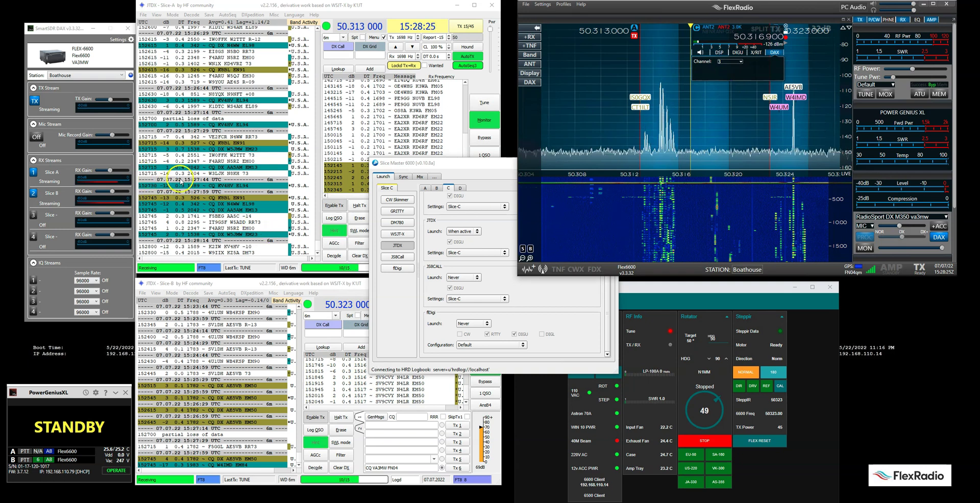
{"action": "left_click", "coordinate": [34, 215]}
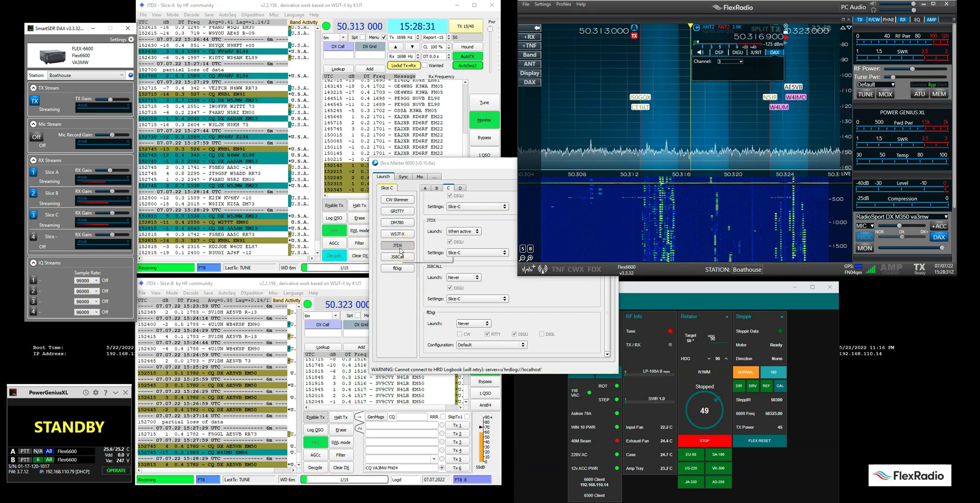
Launch JTDX for slice C from Slice Master and minimize the Slice Master window
{"action": "left_click", "coordinate": [401, 249]}
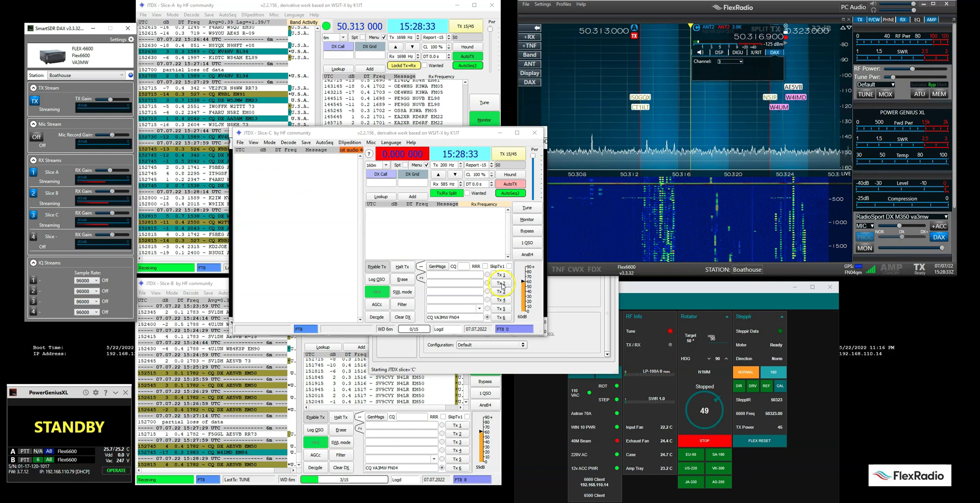
{"action": "left_click", "coordinate": [564, 322]}
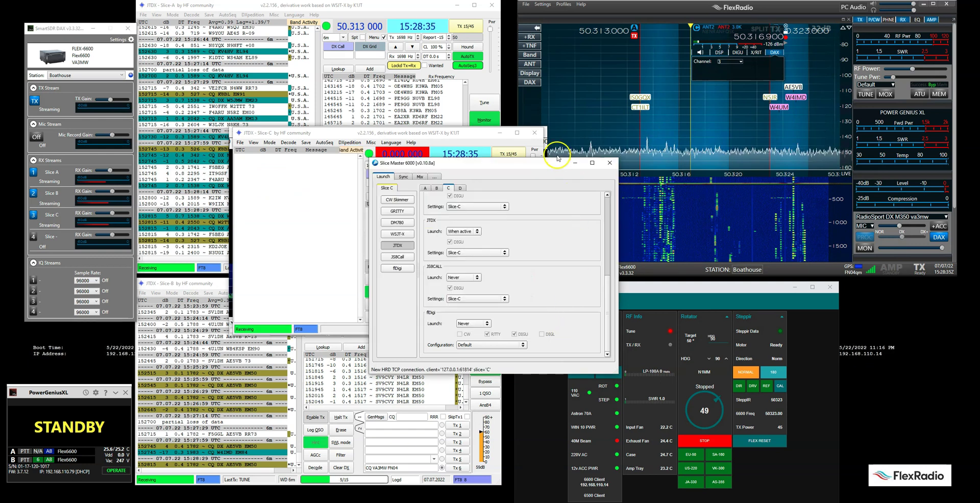
{"action": "left_click", "coordinate": [576, 163]}
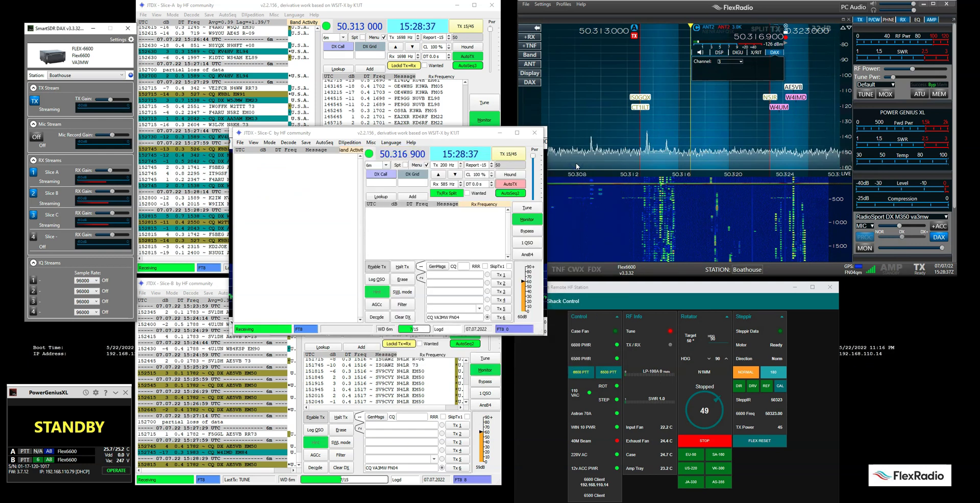
Switch JTDX Slice-C to FT4 mode and close its Wide Graph window
{"action": "left_click", "coordinate": [269, 143]}
{"action": "left_click", "coordinate": [274, 159]}
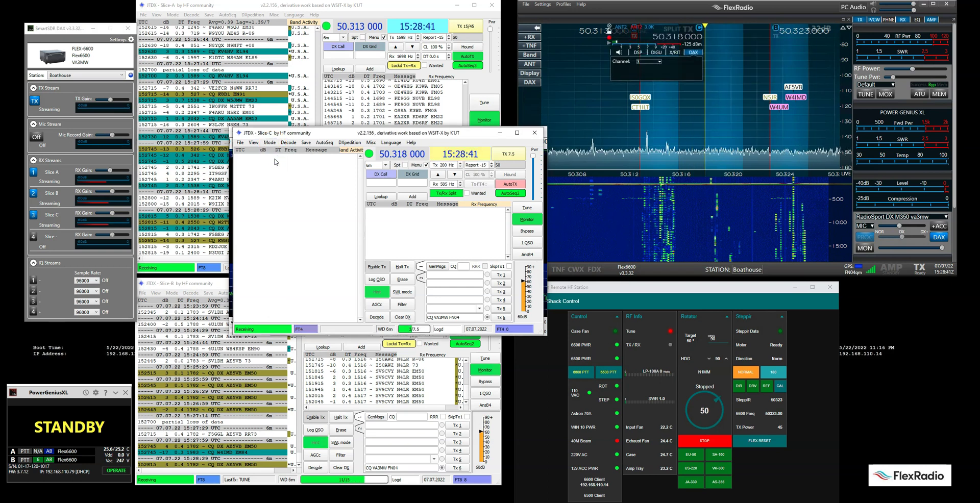
{"action": "left_click_drag", "start_coordinate": [317, 132], "coordinate": [251, 178]}
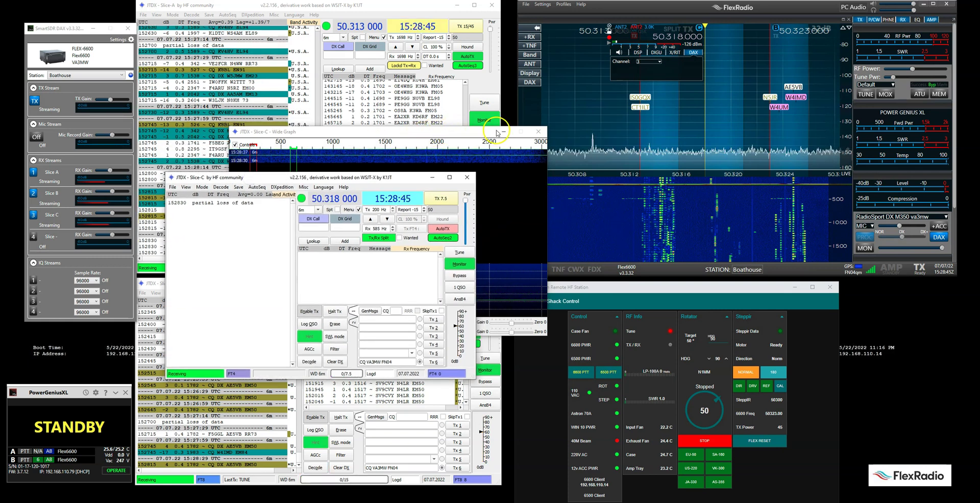
{"action": "left_click", "coordinate": [537, 133]}
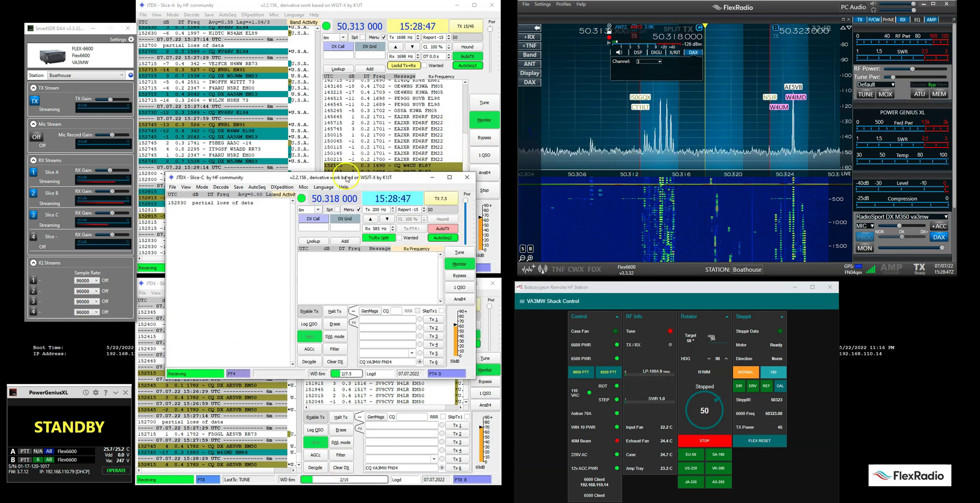
Place the JTDX Slice-C window below the panadapter, beside Slice-B, and widen it to fill the free space
{"action": "left_click_drag", "start_coordinate": [274, 180], "coordinate": [279, 102]}
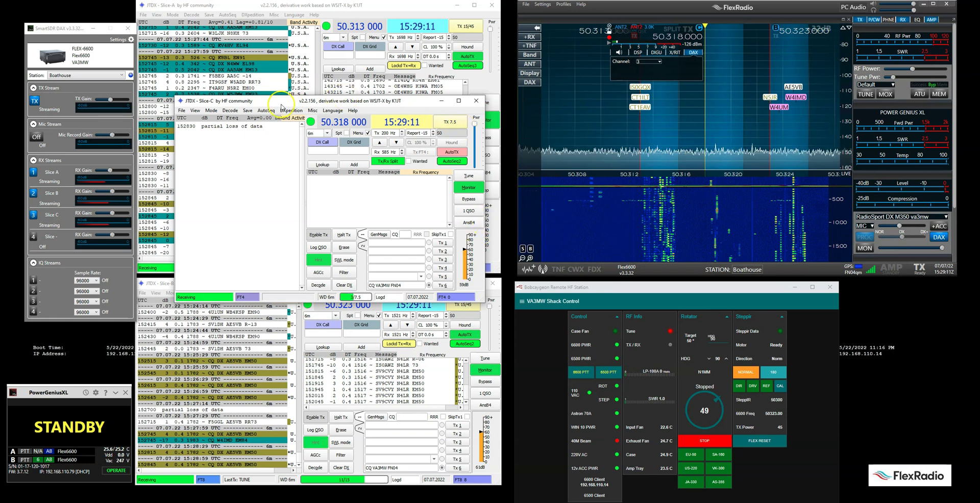
{"action": "left_click_drag", "start_coordinate": [282, 102], "coordinate": [329, 108]}
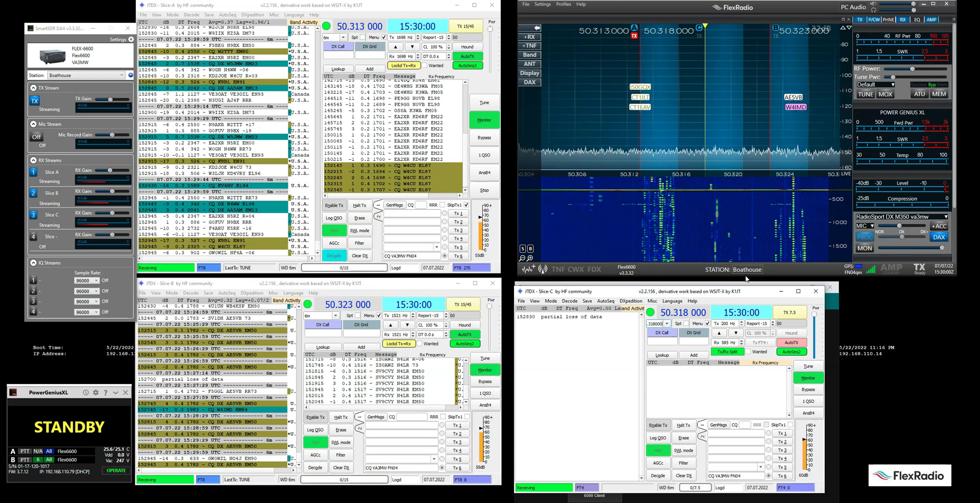
{"action": "left_click", "coordinate": [783, 325]}
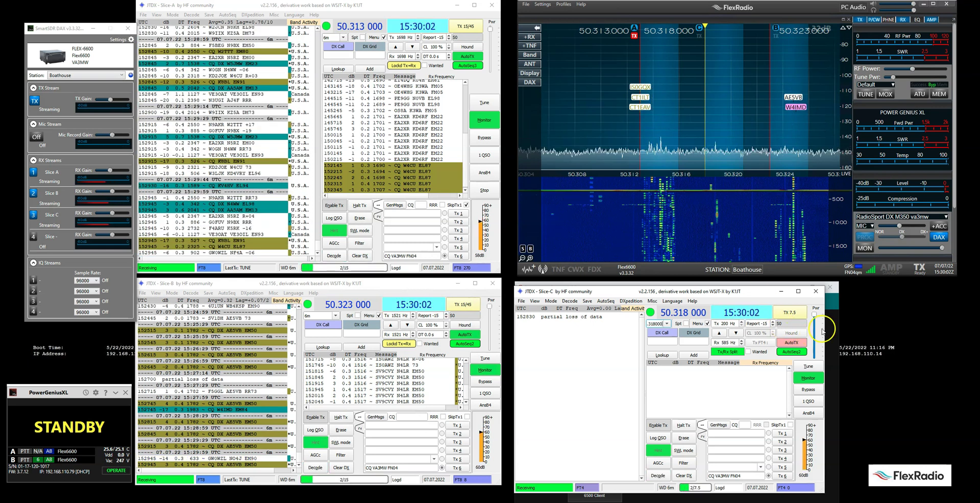
{"action": "left_click_drag", "start_coordinate": [822, 330], "coordinate": [935, 318]}
{"action": "left_click", "coordinate": [635, 418]}
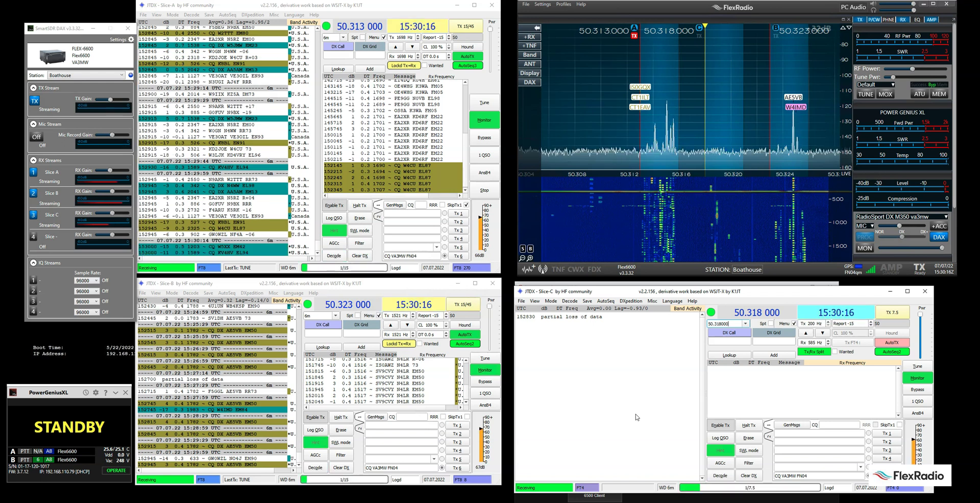
Expand slice C's flag on the panadapter to check its DAX settings, and collapse it again
{"action": "left_click", "coordinate": [700, 31]}
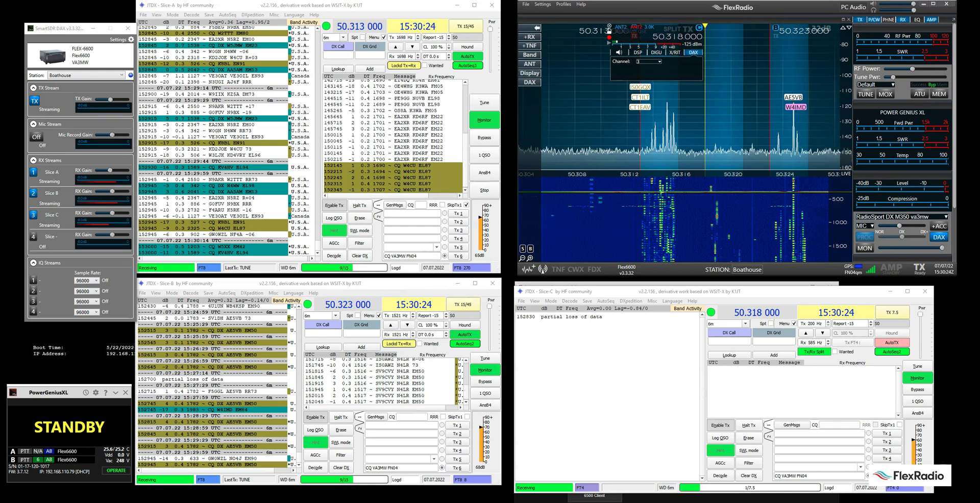
{"action": "left_click", "coordinate": [700, 28]}
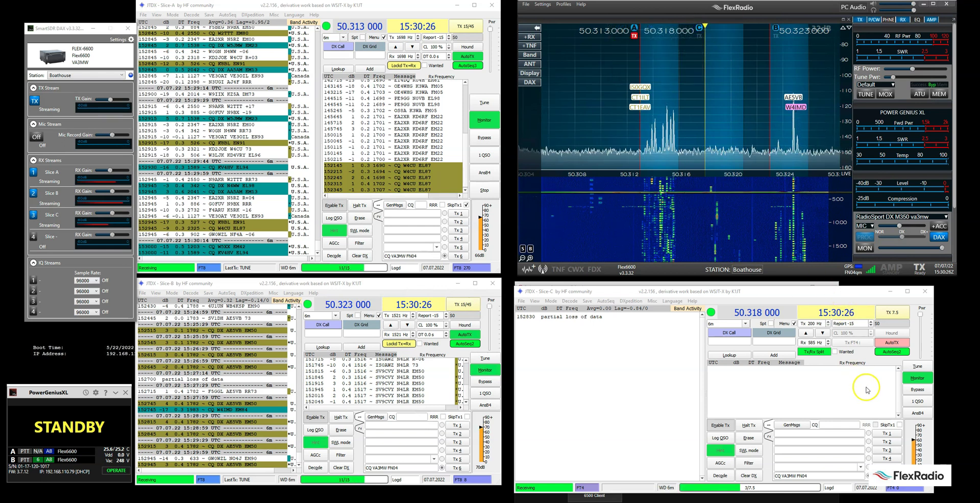